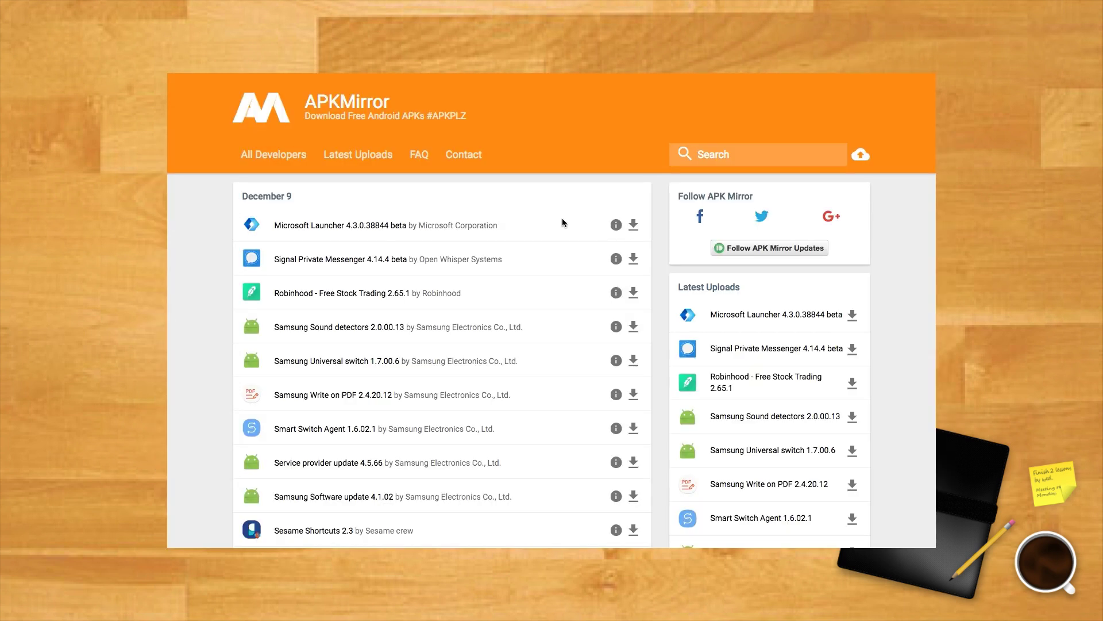
pyautogui.scroll(-5, 563, 218)
pyautogui.scroll(-4, 565, 217)
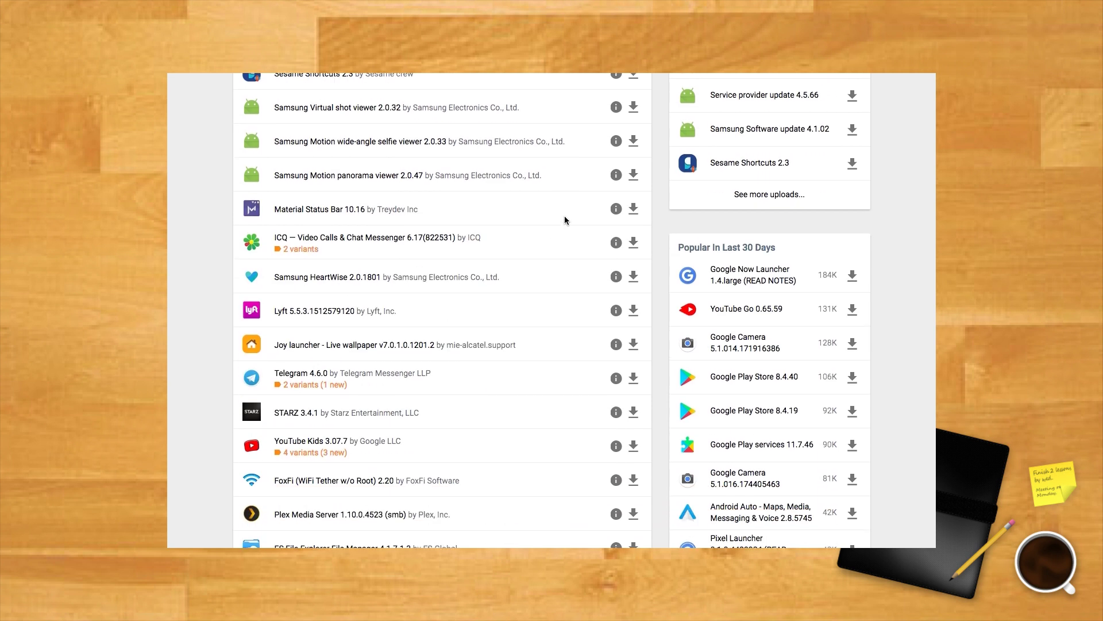
pyautogui.scroll(8, 564, 216)
pyautogui.scroll(4, 565, 215)
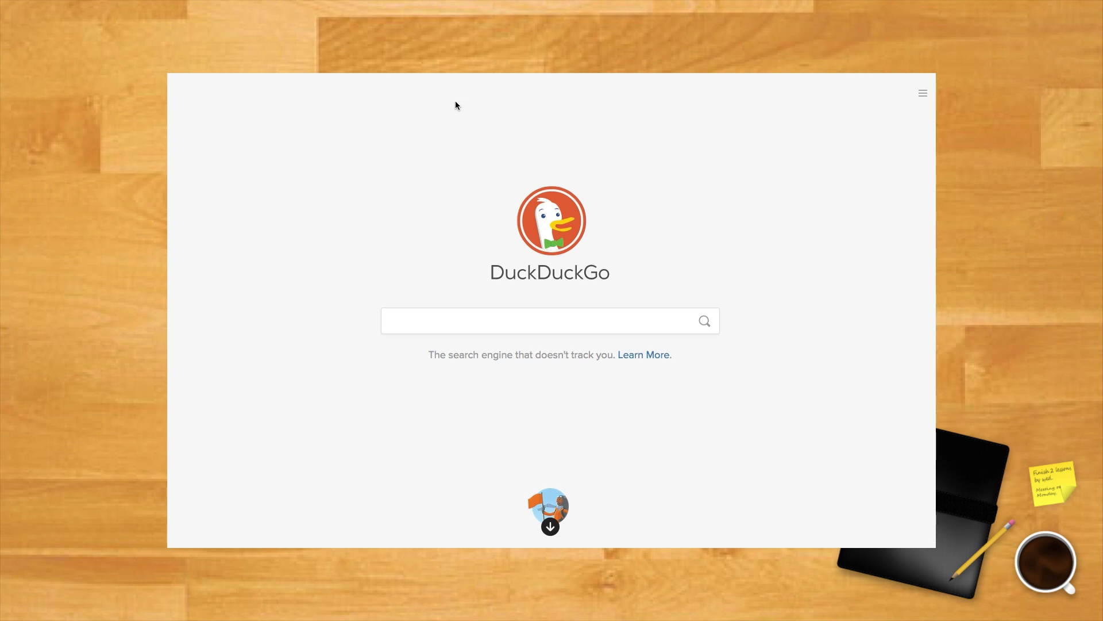
# - Search DuckDuckGo for 'maketecheasier' to bring up the Make Tech Easier site
pyautogui.click(443, 321)
pyautogui.write('makete')
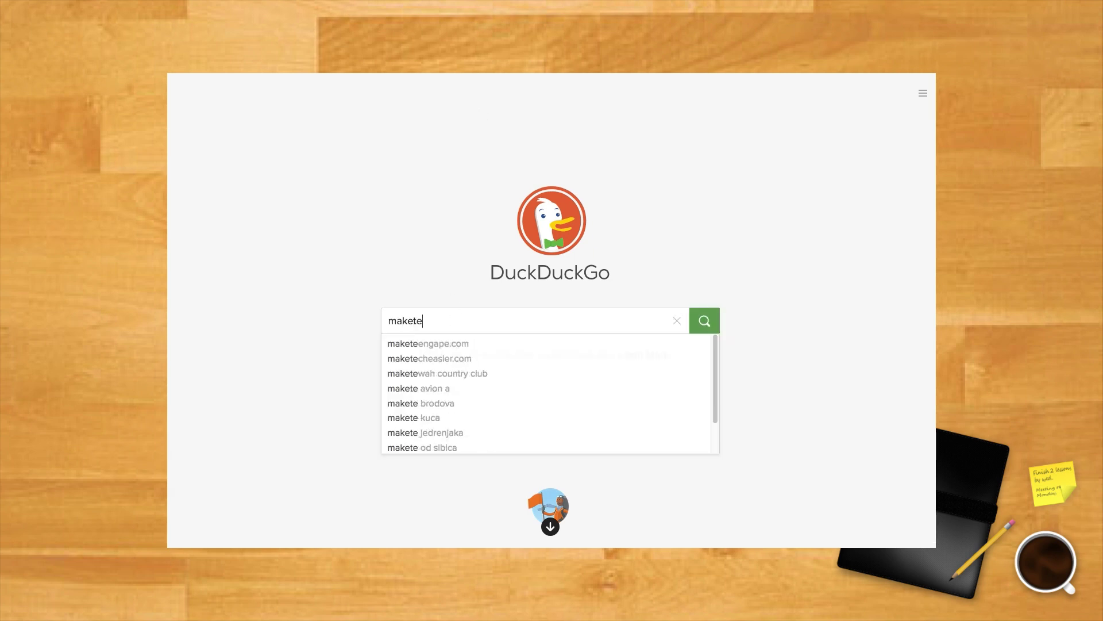
pyautogui.write('cheasier')
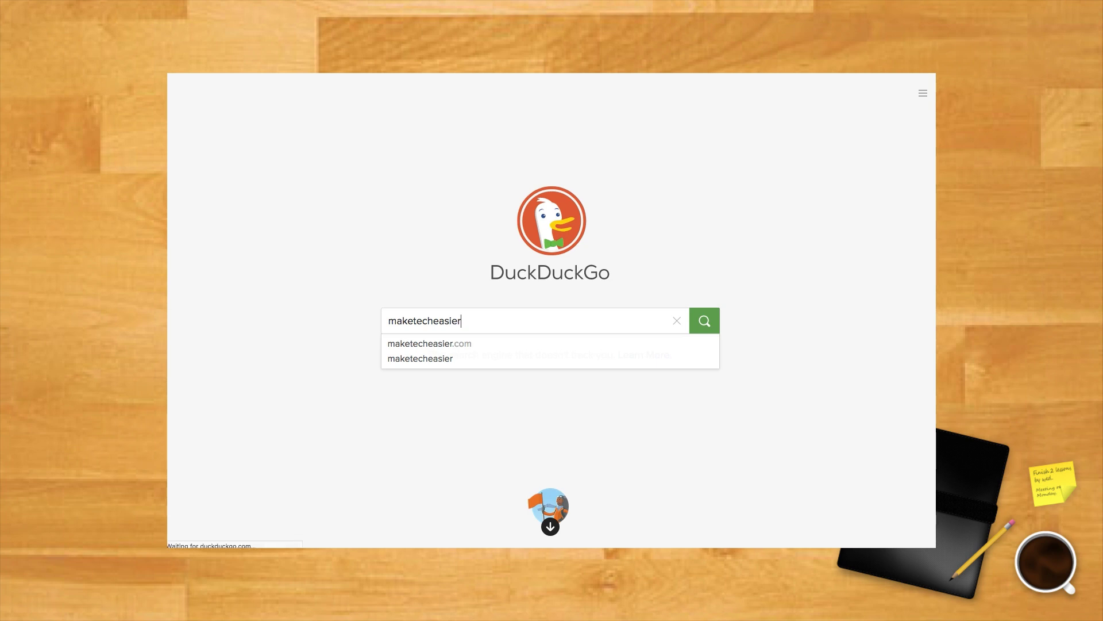
pyautogui.press('Return')
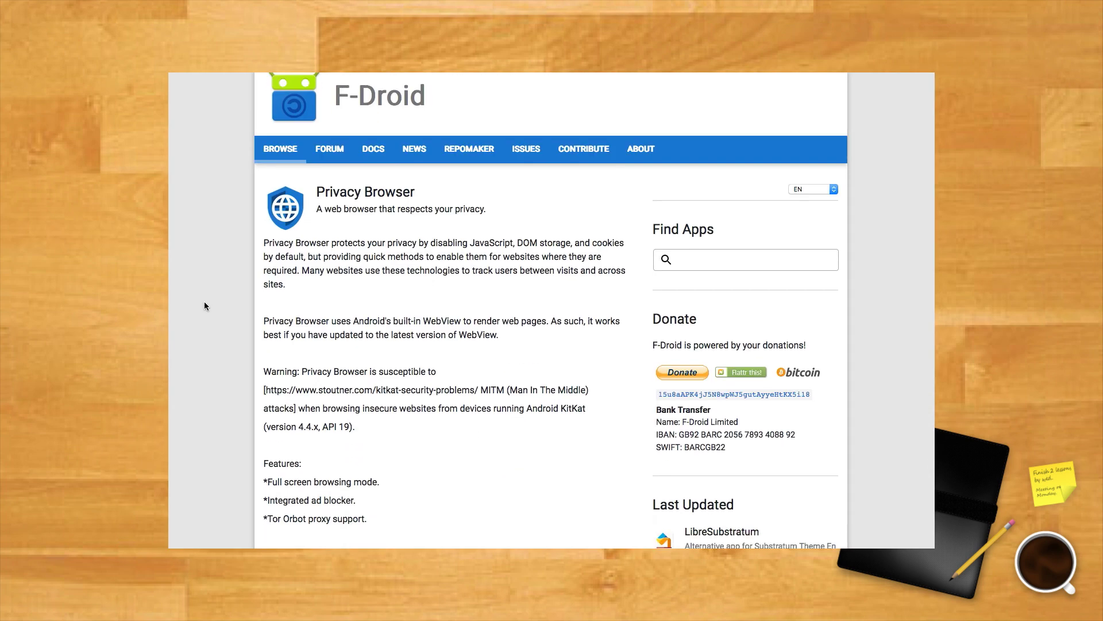
pyautogui.scroll(-2, 205, 301)
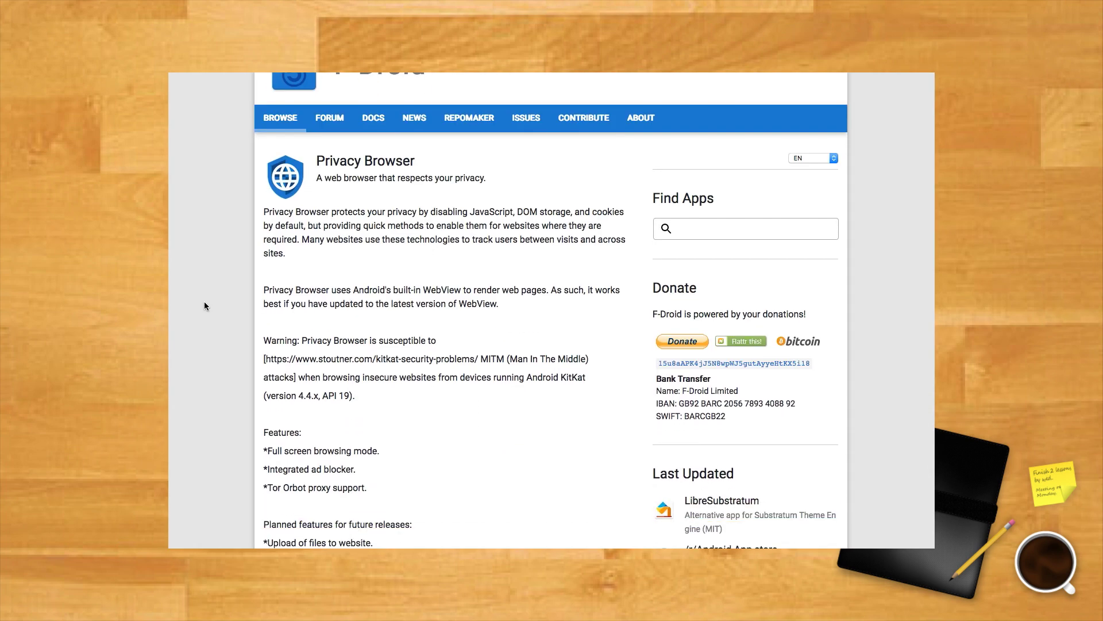
pyautogui.scroll(-1, 205, 301)
pyautogui.scroll(-2, 205, 302)
pyautogui.scroll(-3, 203, 301)
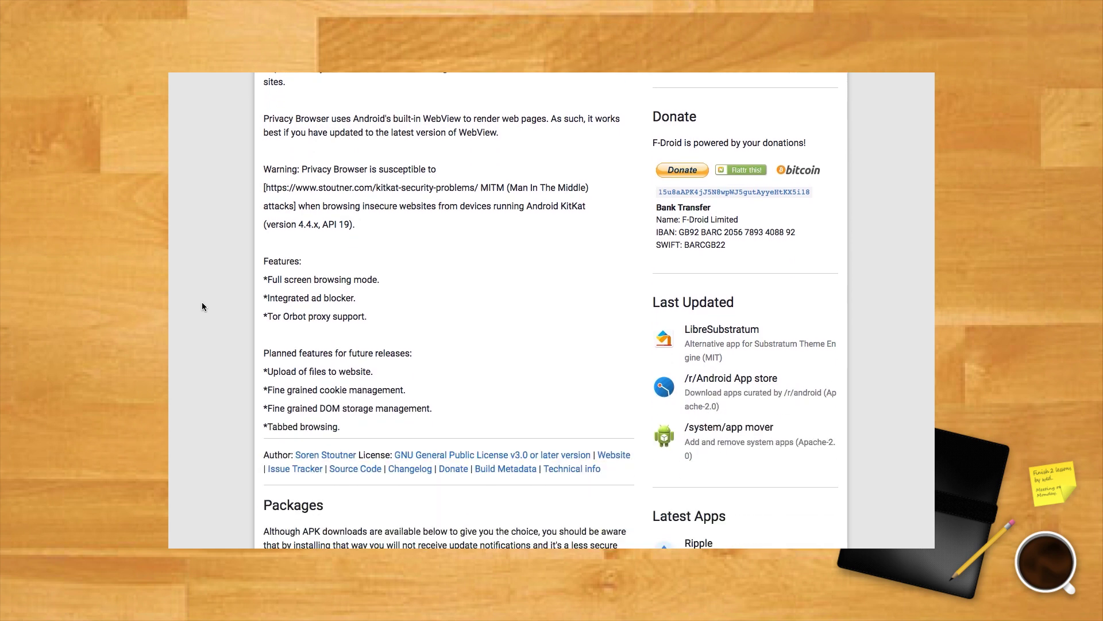
pyautogui.scroll(6, 202, 301)
pyautogui.scroll(-5, 202, 303)
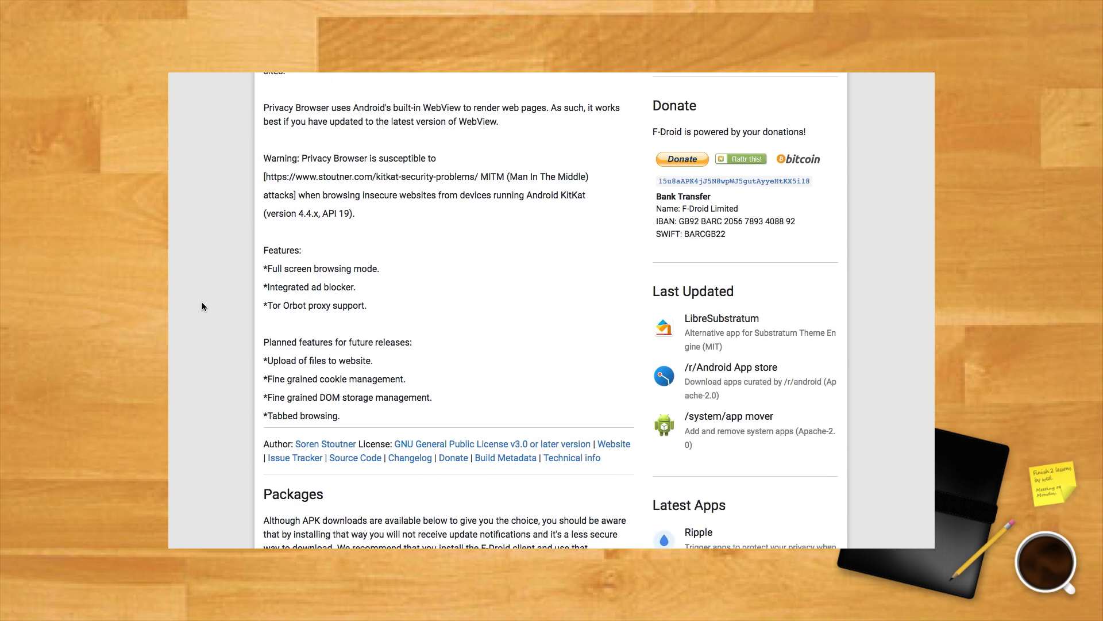
pyautogui.scroll(-3, 202, 302)
pyautogui.scroll(-1, 202, 302)
pyautogui.scroll(-2, 202, 302)
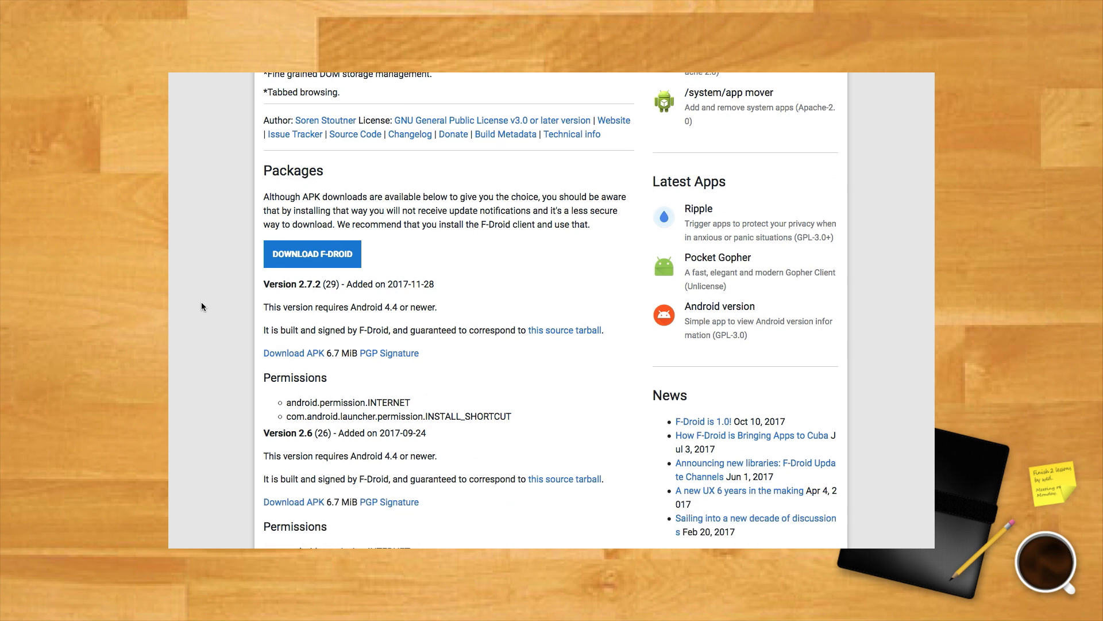
pyautogui.scroll(-2, 201, 302)
pyautogui.scroll(3, 202, 302)
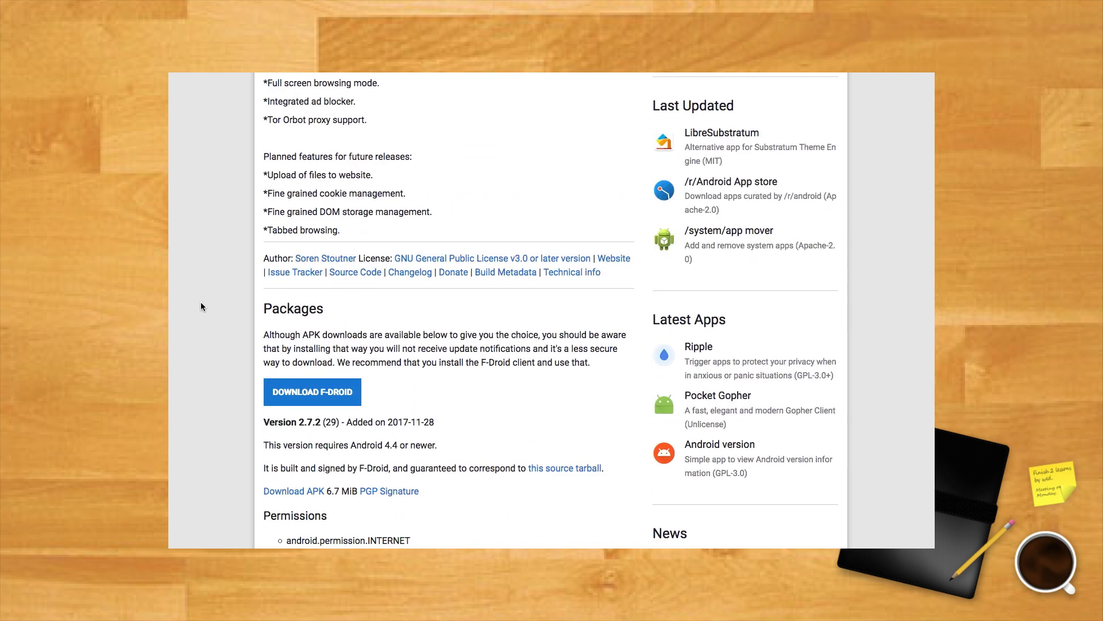
pyautogui.scroll(3, 200, 301)
pyautogui.scroll(3, 201, 303)
pyautogui.scroll(2, 197, 302)
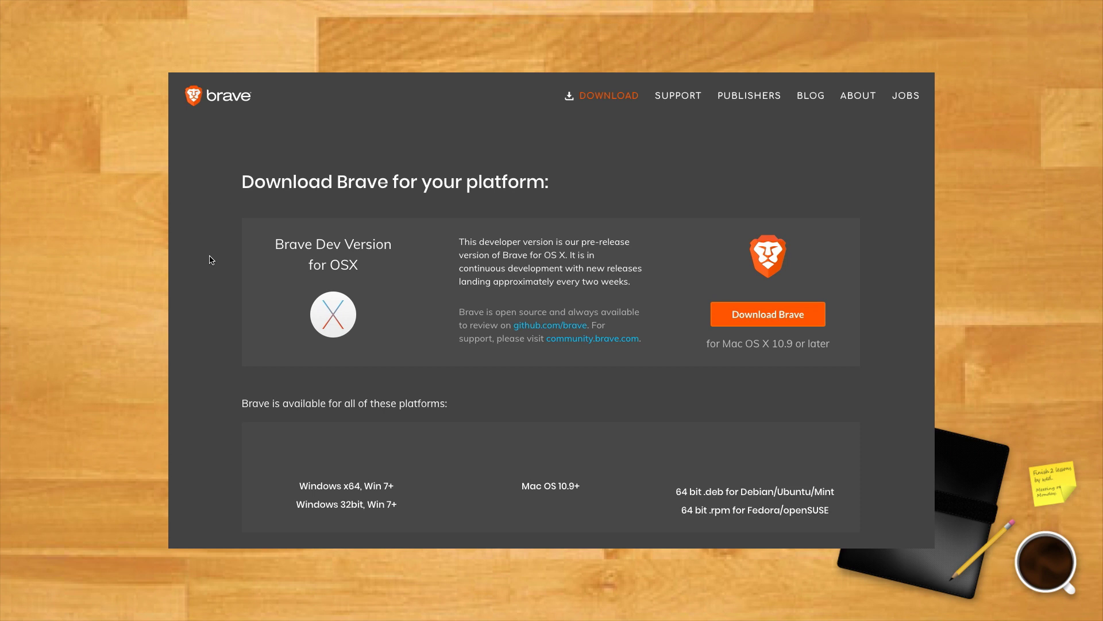
pyautogui.scroll(-2, 212, 259)
pyautogui.scroll(-3, 212, 259)
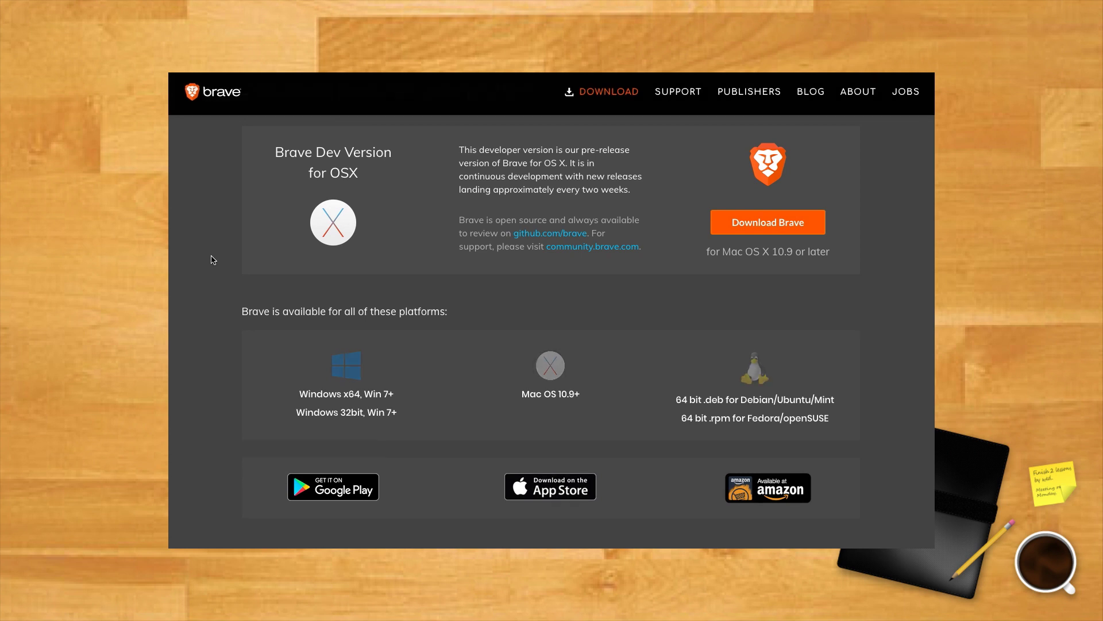
pyautogui.scroll(4, 213, 260)
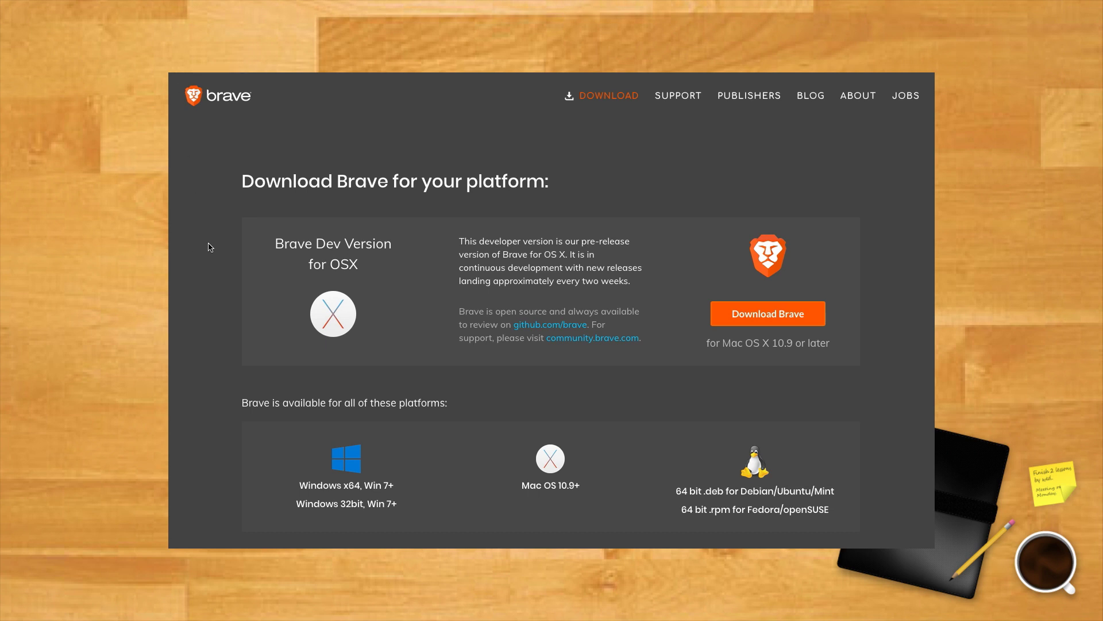
pyautogui.scroll(-3, 208, 245)
pyautogui.scroll(-3, 207, 232)
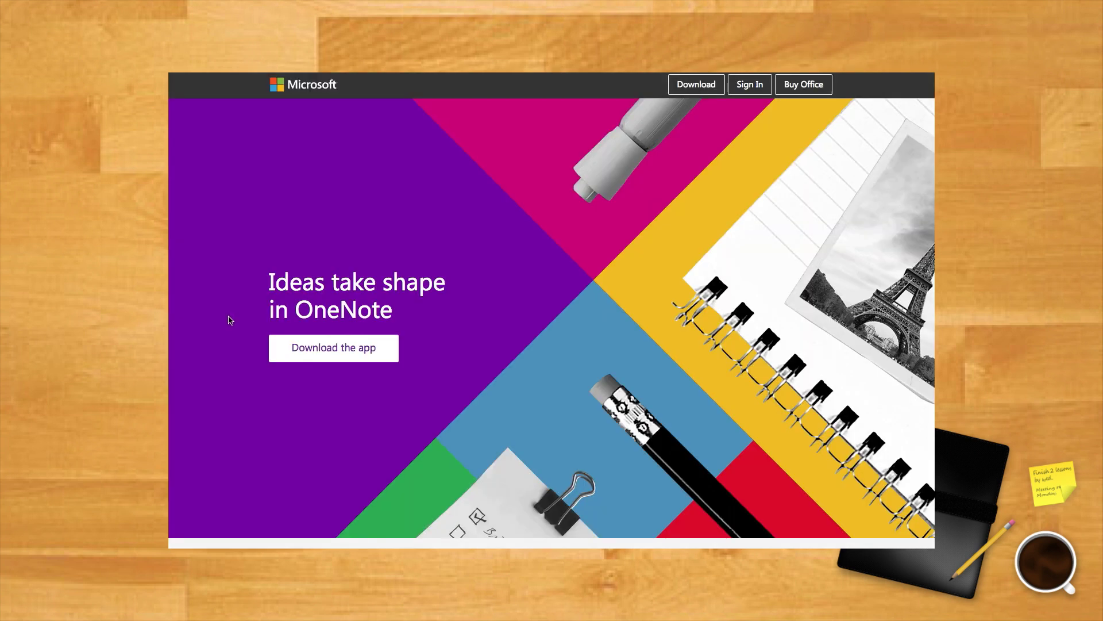
pyautogui.scroll(-5, 228, 317)
pyautogui.scroll(-5, 228, 316)
pyautogui.scroll(-3, 229, 316)
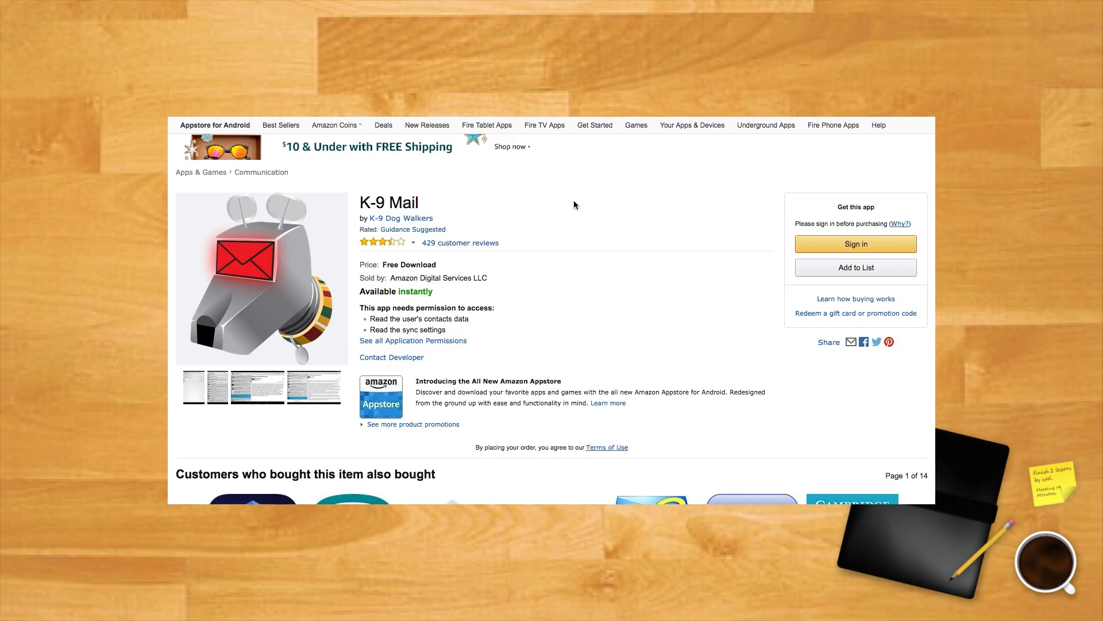
pyautogui.scroll(-2, 573, 200)
pyautogui.scroll(-2, 574, 200)
pyautogui.scroll(-2, 573, 200)
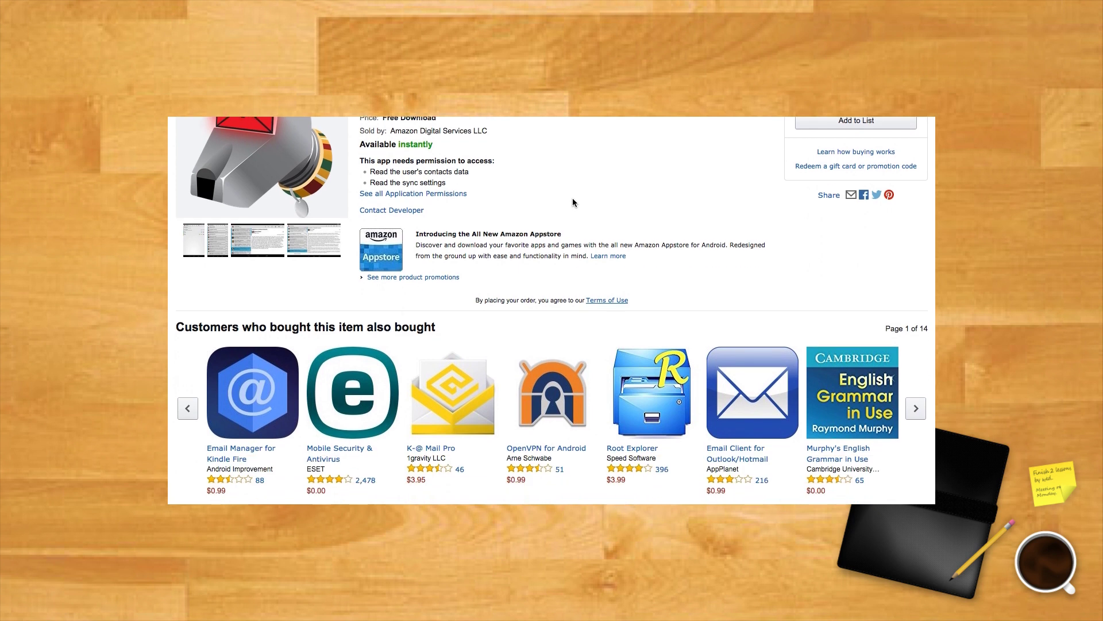
pyautogui.scroll(-2, 572, 197)
pyautogui.scroll(-3, 572, 196)
pyautogui.scroll(-2, 573, 196)
pyautogui.scroll(3, 572, 194)
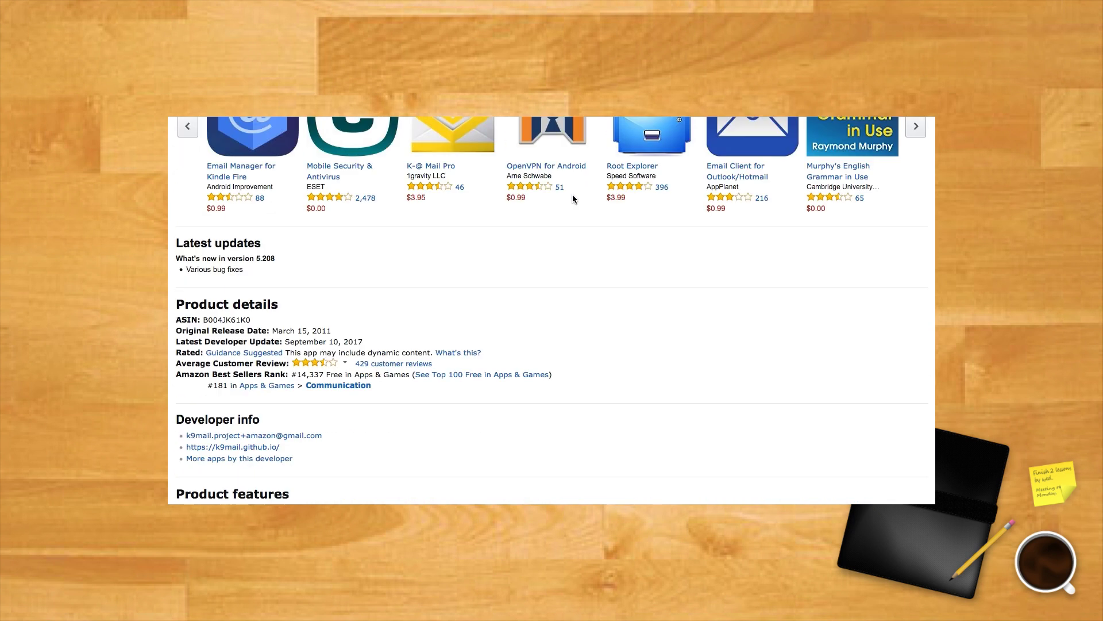
pyautogui.scroll(3, 572, 194)
pyautogui.scroll(5, 573, 200)
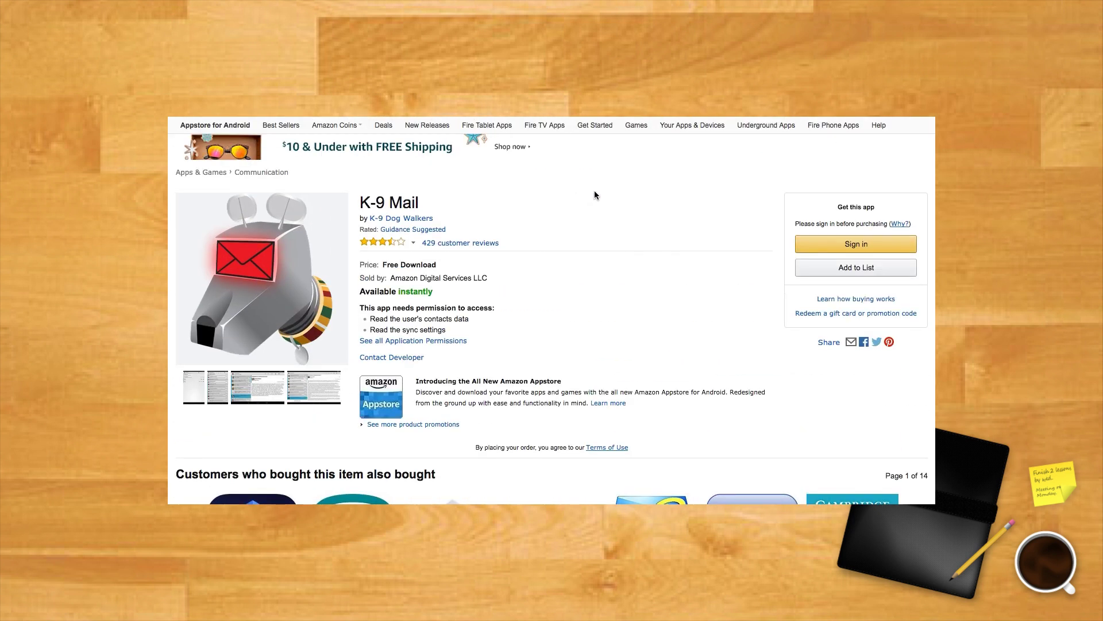